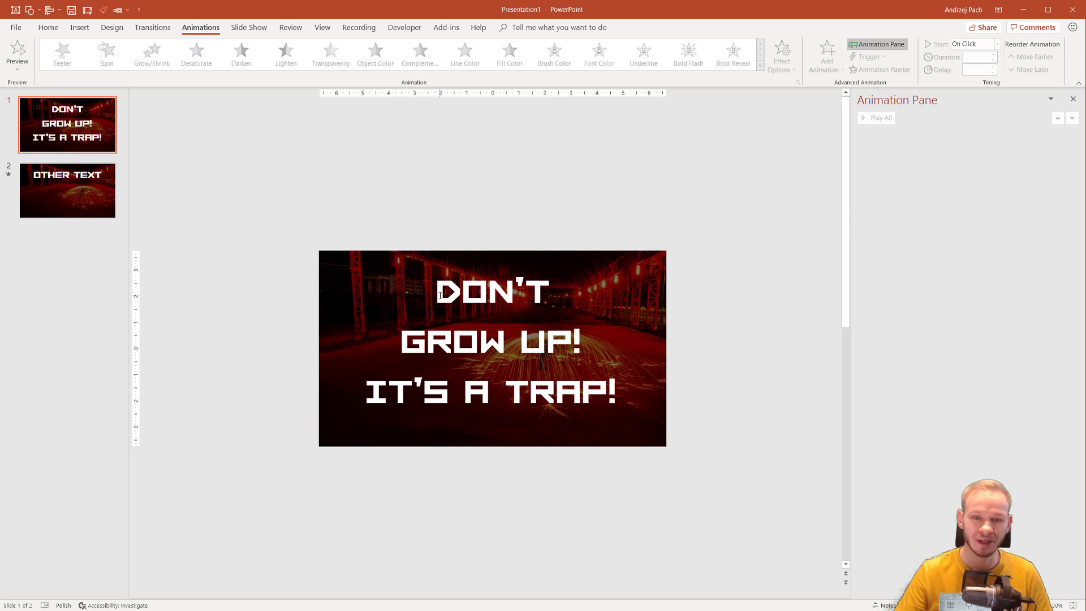
Step: Apply the Font Color emphasis animation to the slide's title text box
left_click(492, 285)
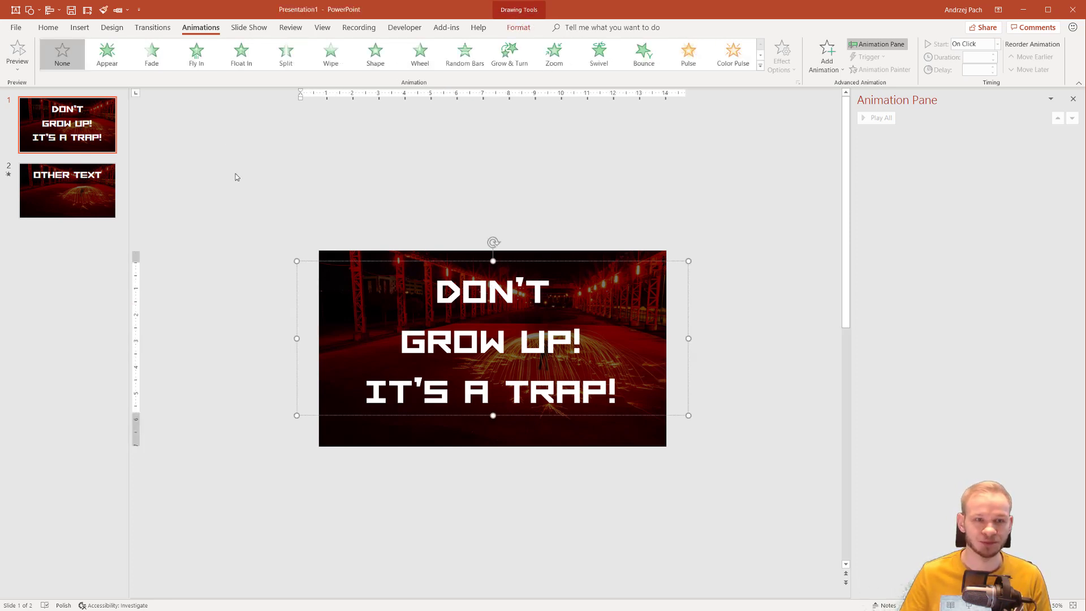
left_click(761, 66)
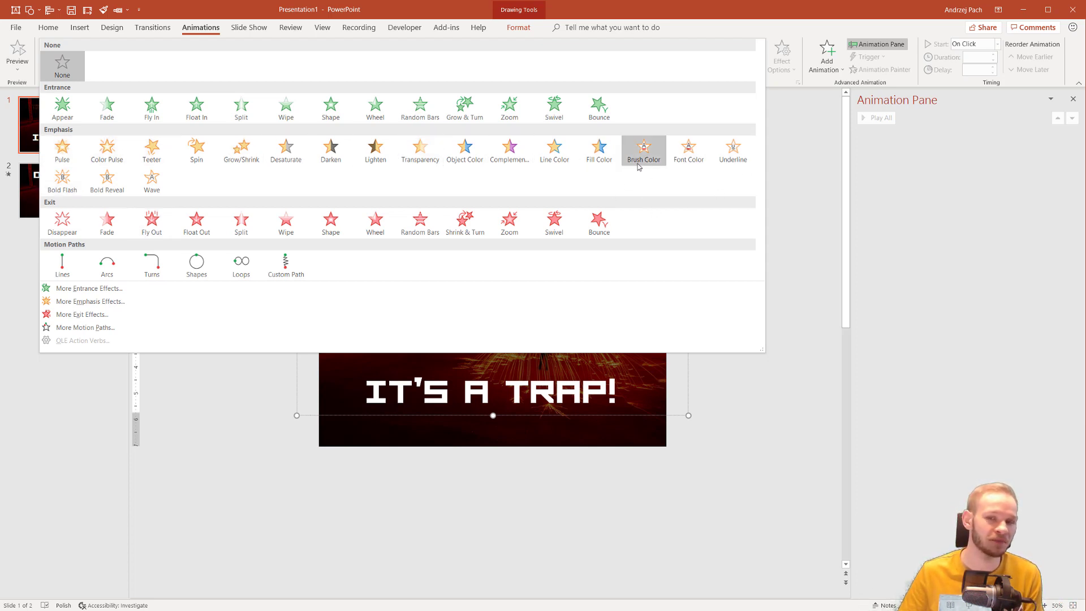
left_click(690, 153)
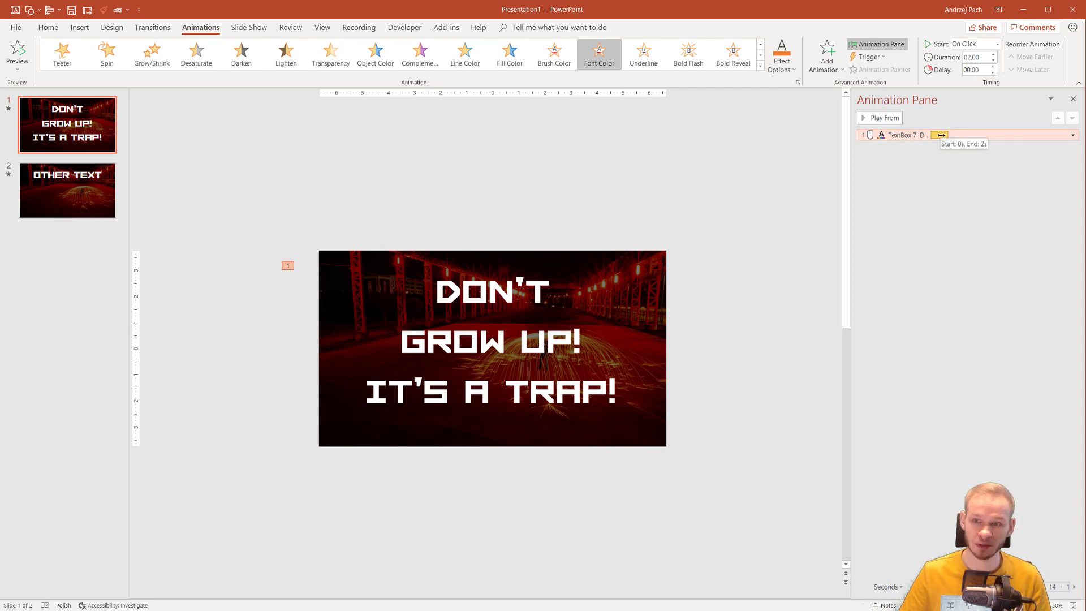
Step: Set the Font Color animation to animate the title text By word with a shorter delay between words
double_click(941, 135)
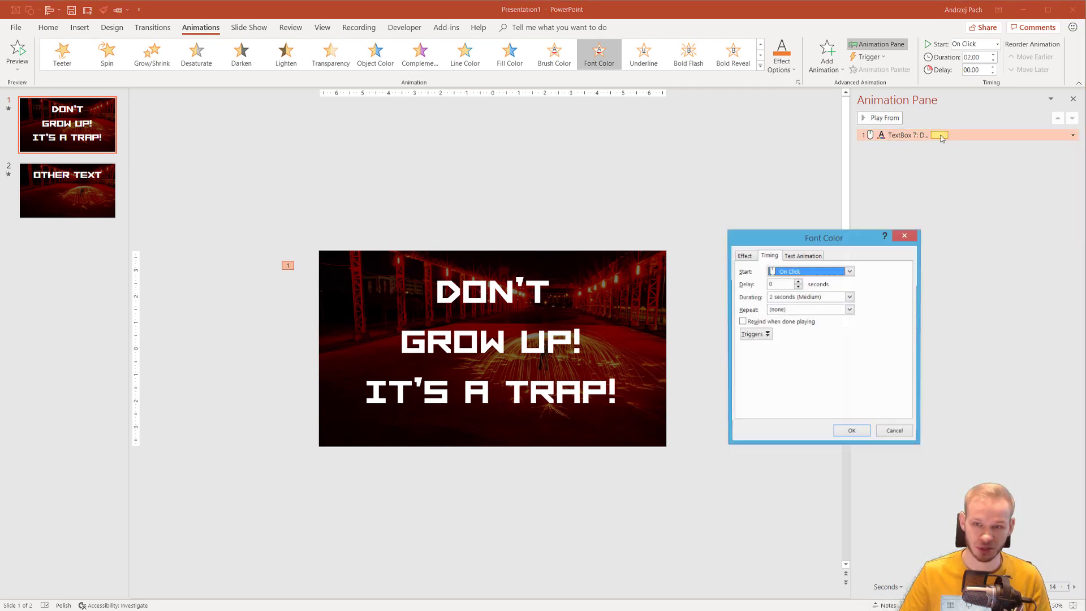
left_click(745, 256)
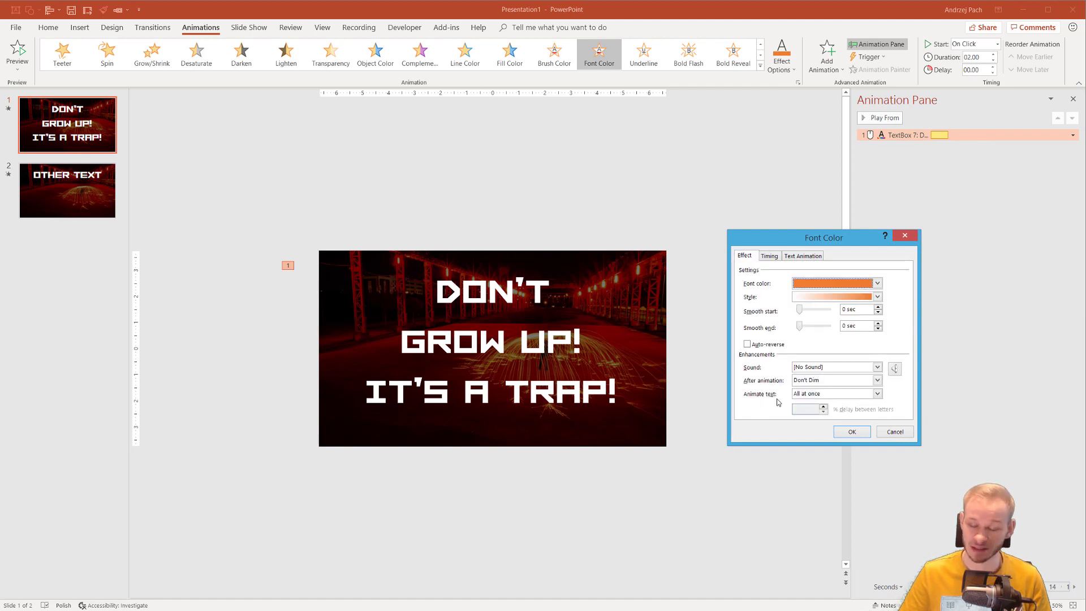
left_click(823, 394)
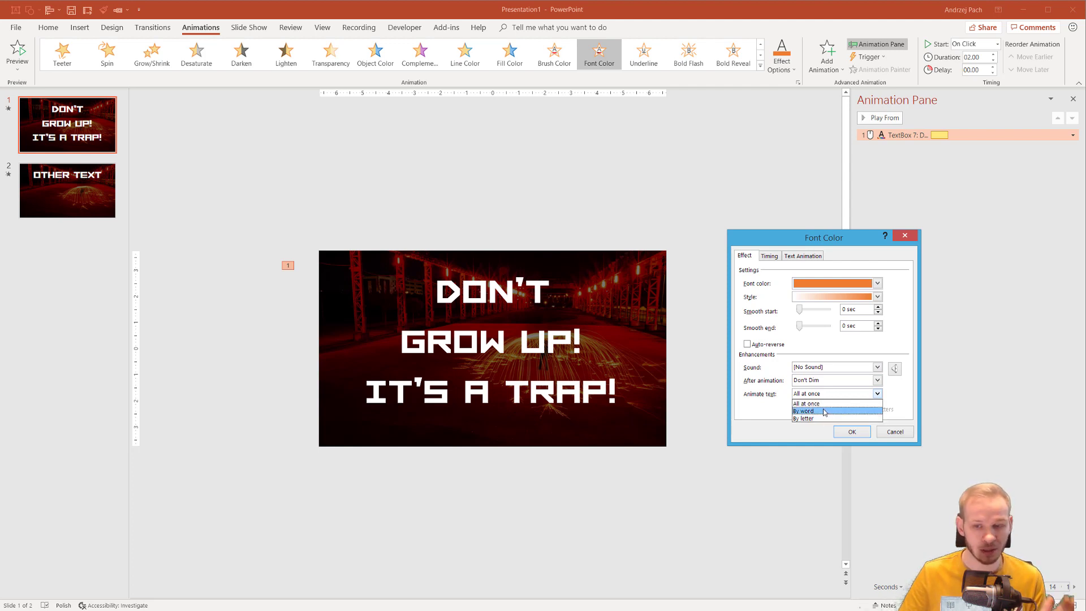
left_click(824, 412)
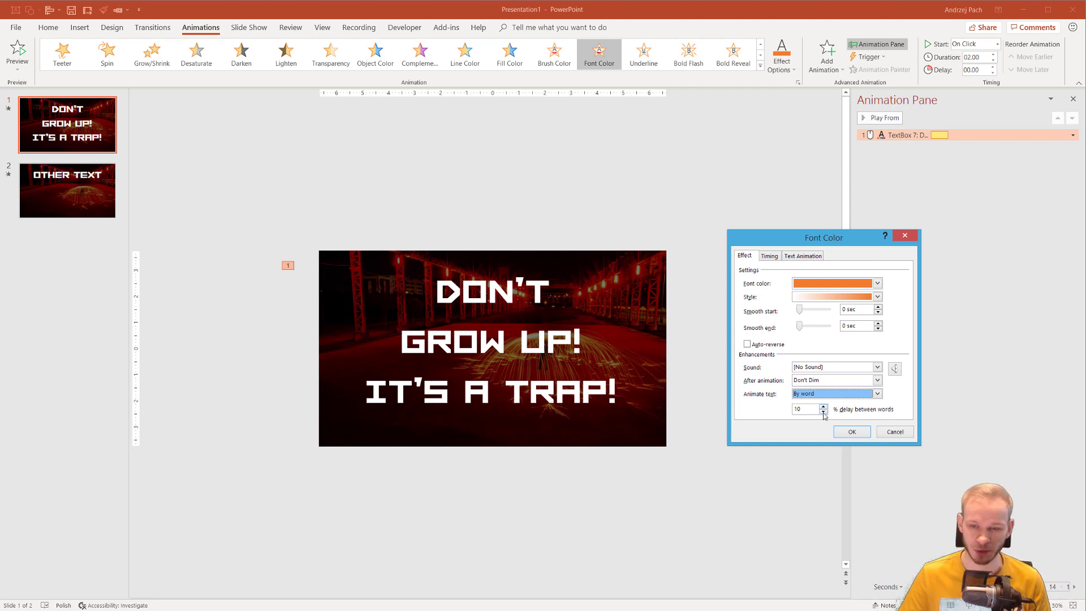
left_click(824, 412)
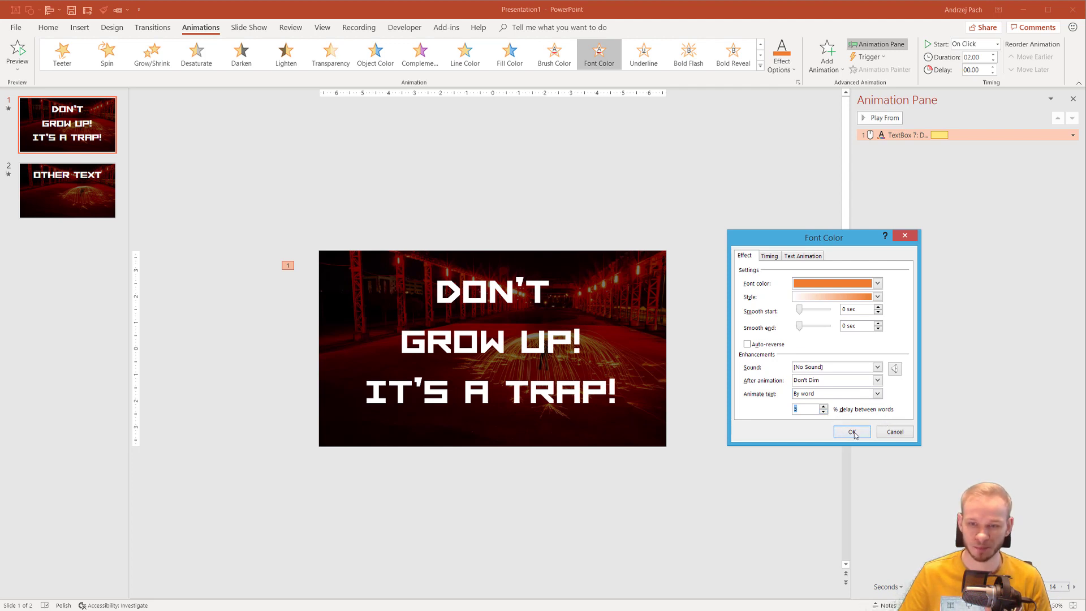
left_click(852, 432)
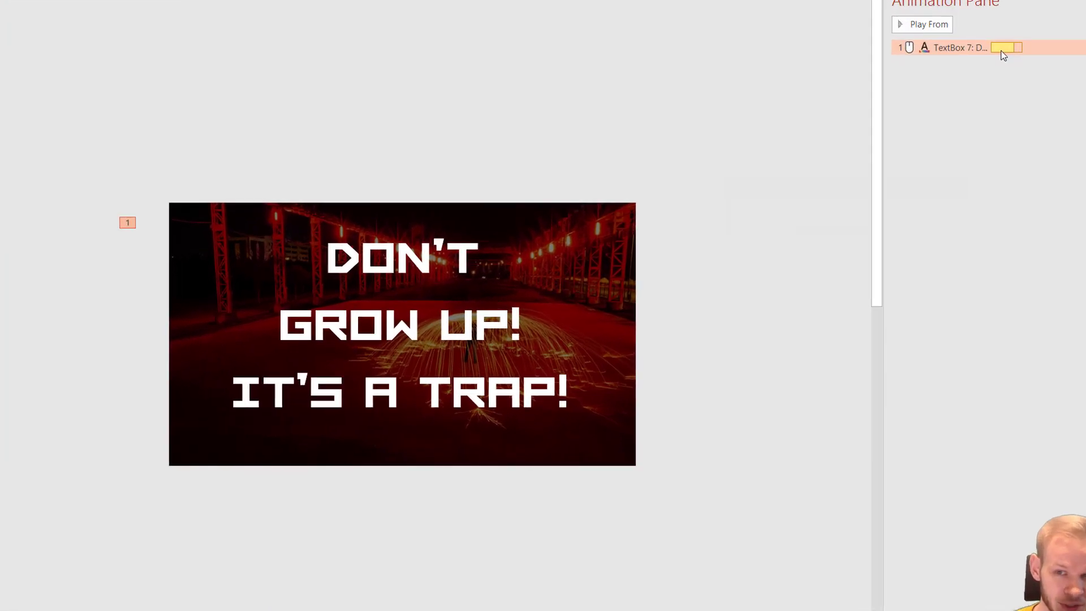
Step: Change the Font Color style to a solid instant switch with a 1-second delay between words
double_click(939, 136)
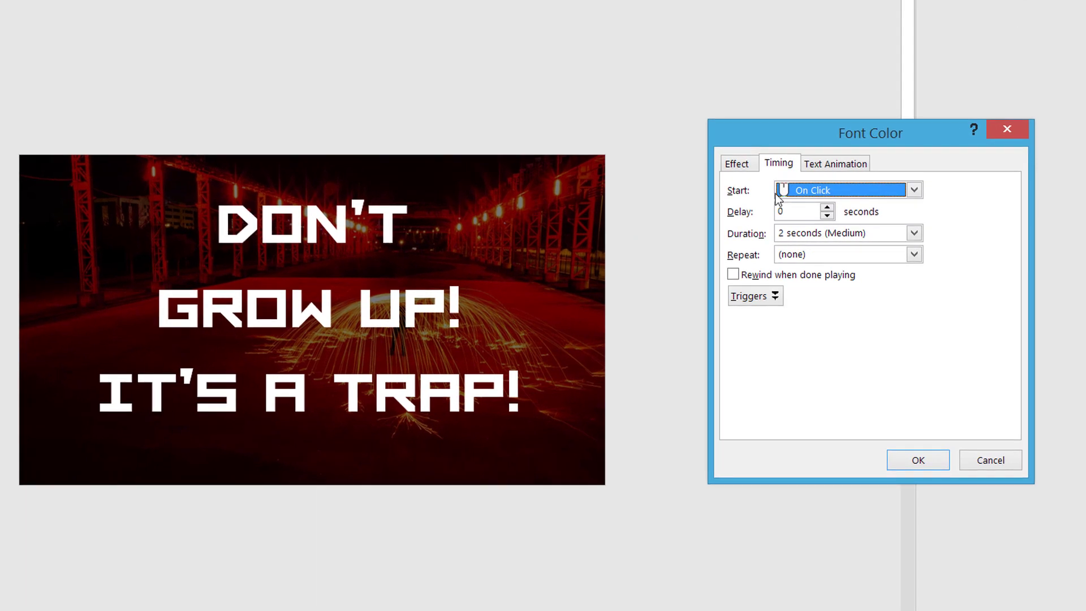
left_click(745, 169)
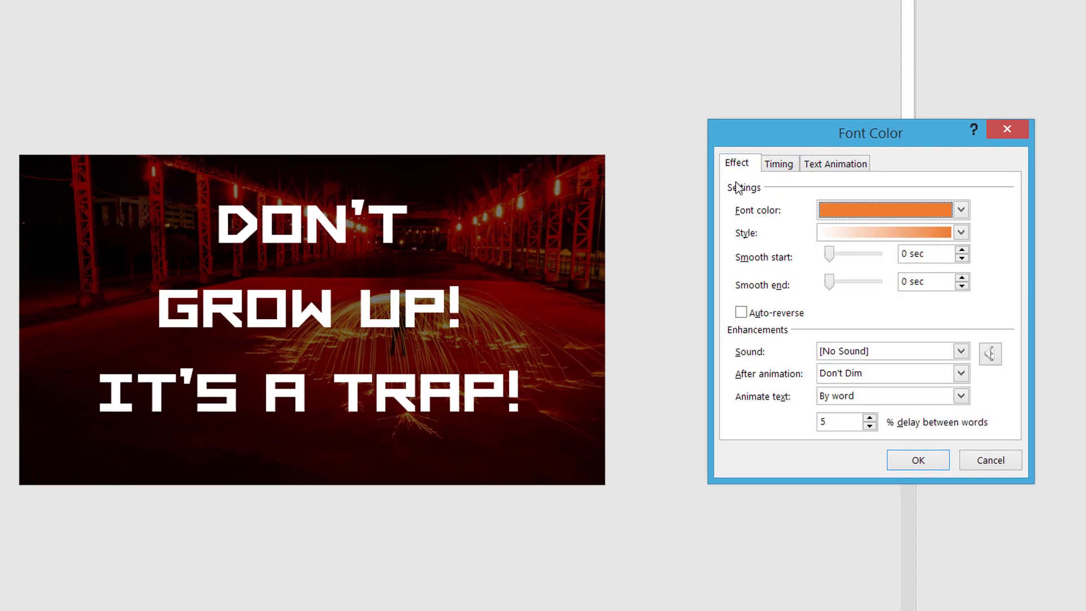
left_click(961, 233)
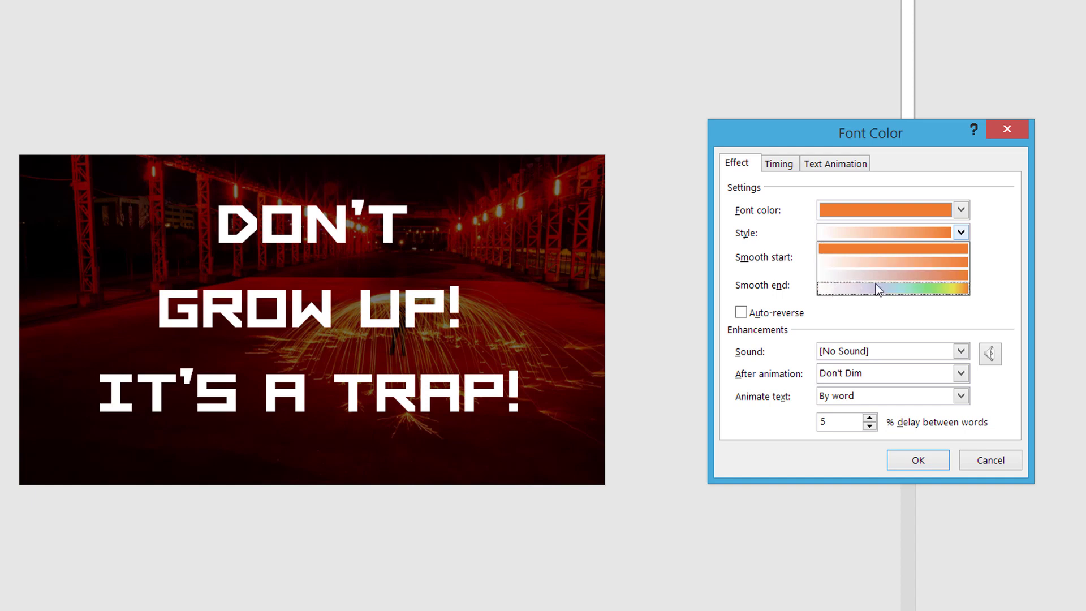
left_click(875, 249)
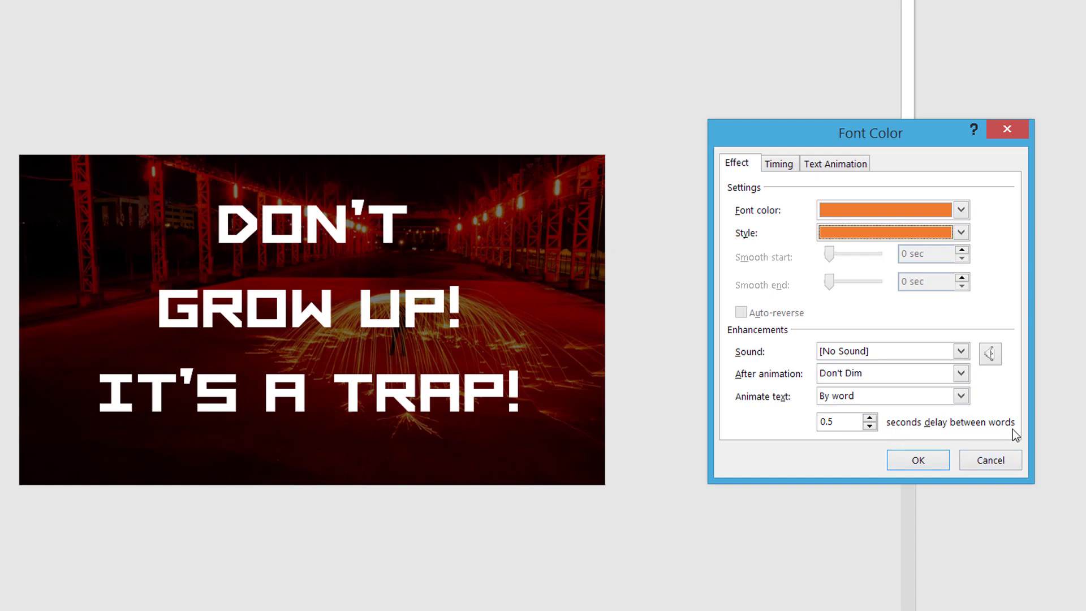
left_click(869, 419)
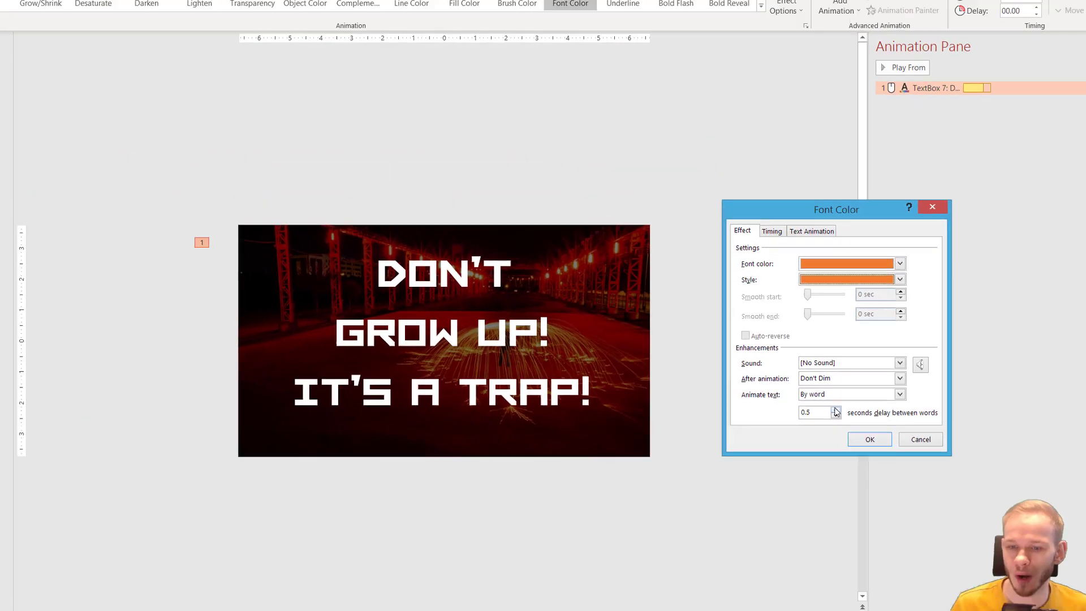
left_click(869, 420)
left_click(869, 420)
left_click(824, 407)
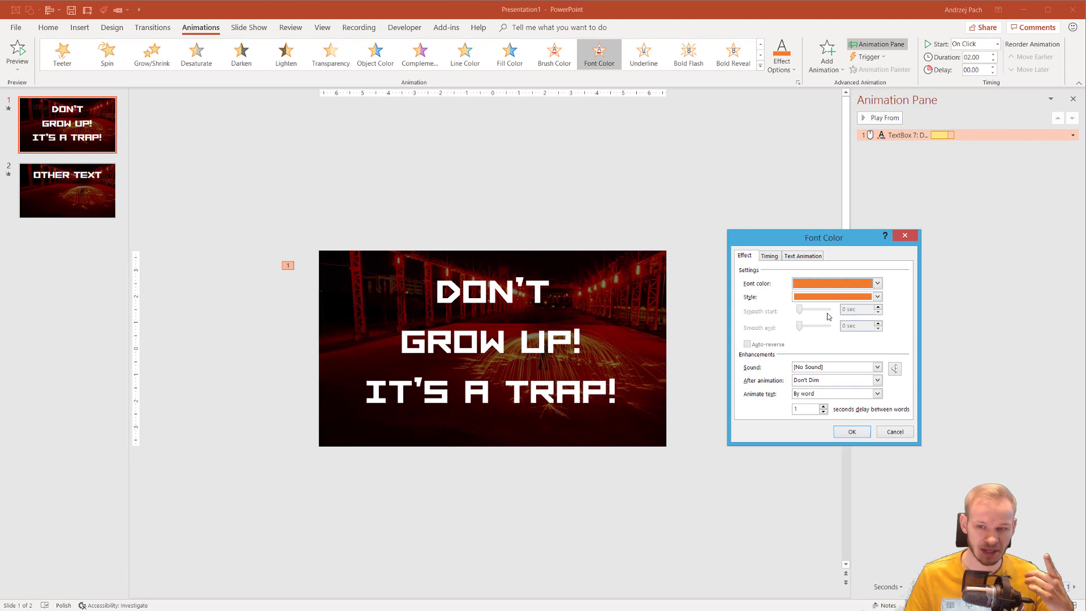
left_click(852, 431)
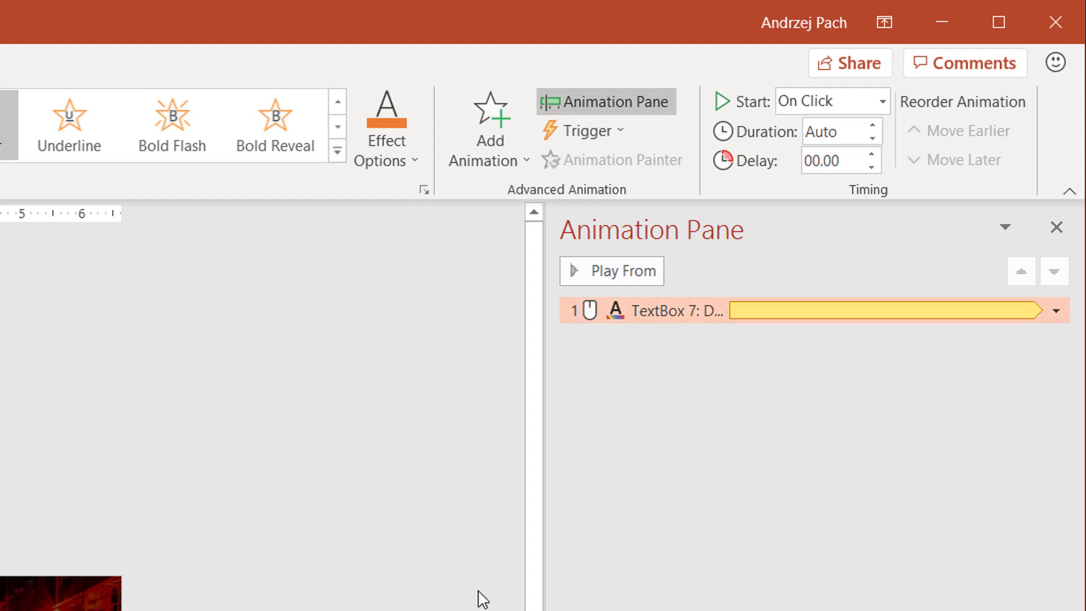
double_click(803, 312)
left_click(378, 540)
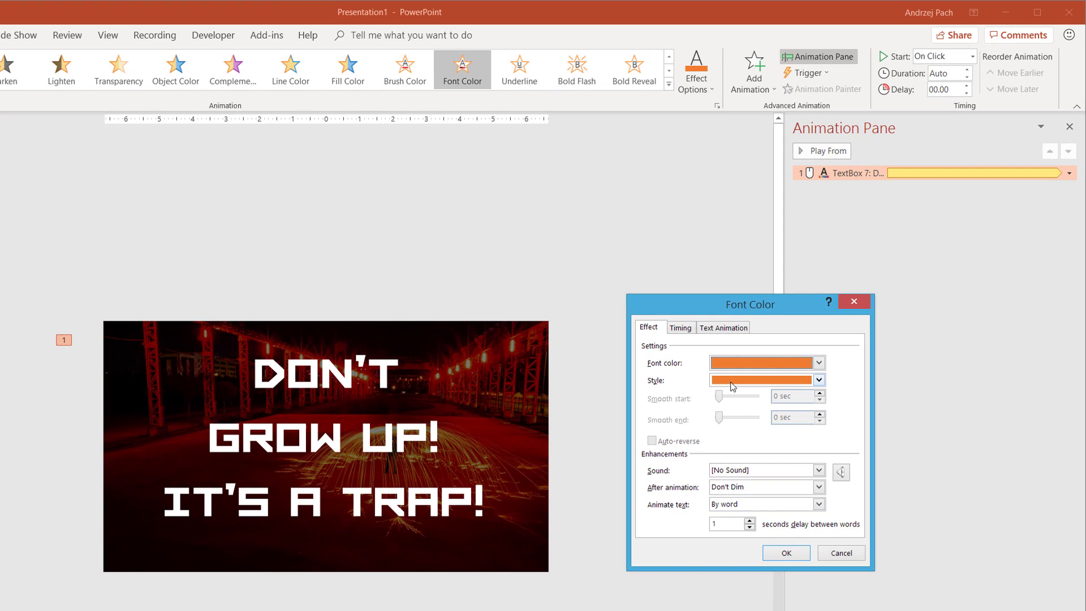
left_click(736, 380)
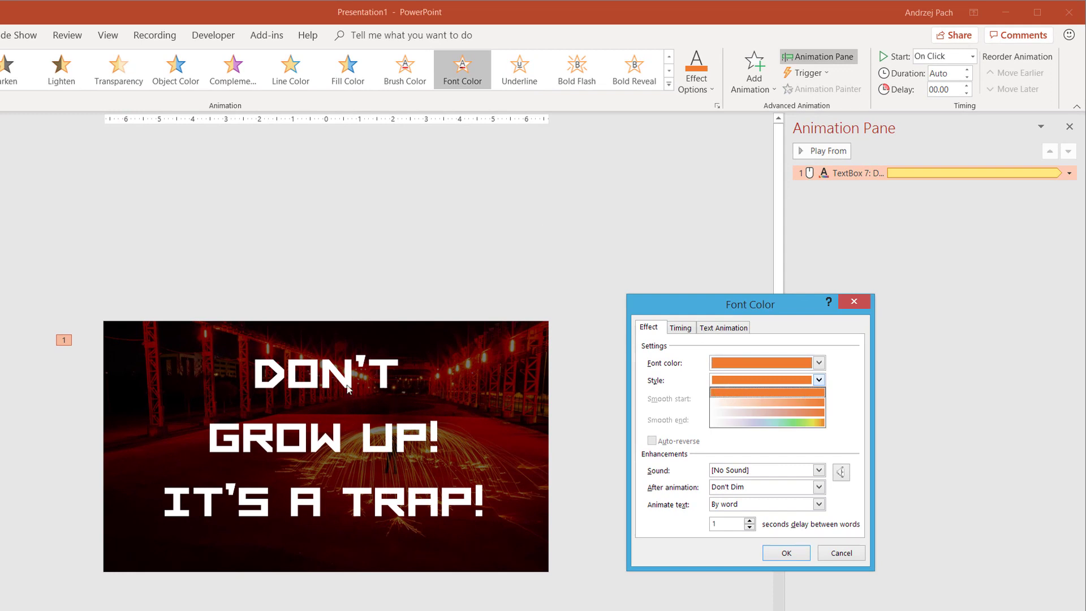
left_click(787, 553)
left_click(842, 553)
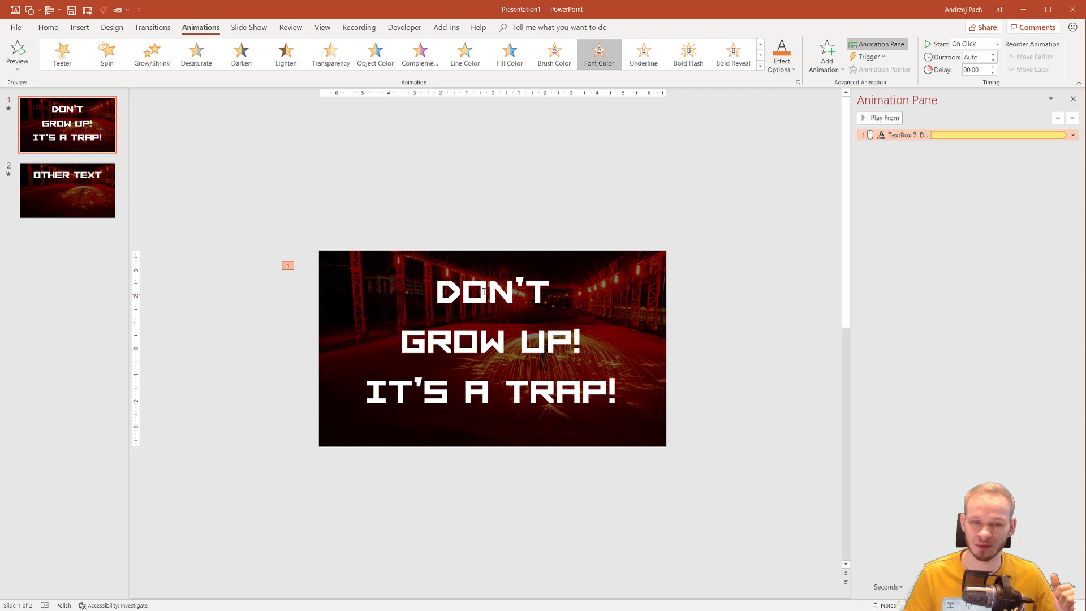
Step: Set the animation duration to 01.00 and preview the word-by-word colour change
left_click(993, 55)
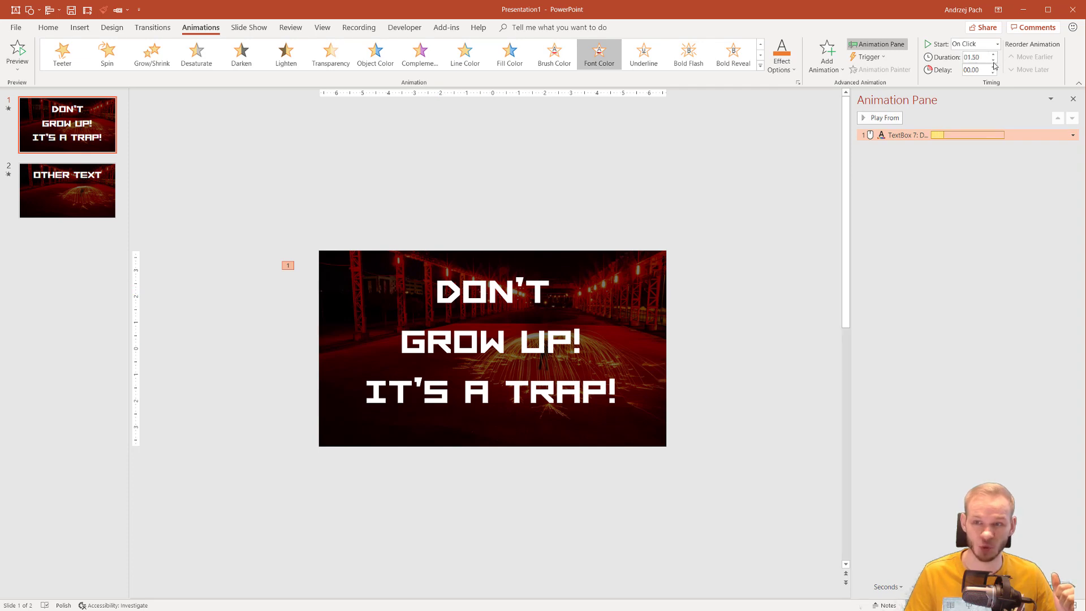
left_click(883, 118)
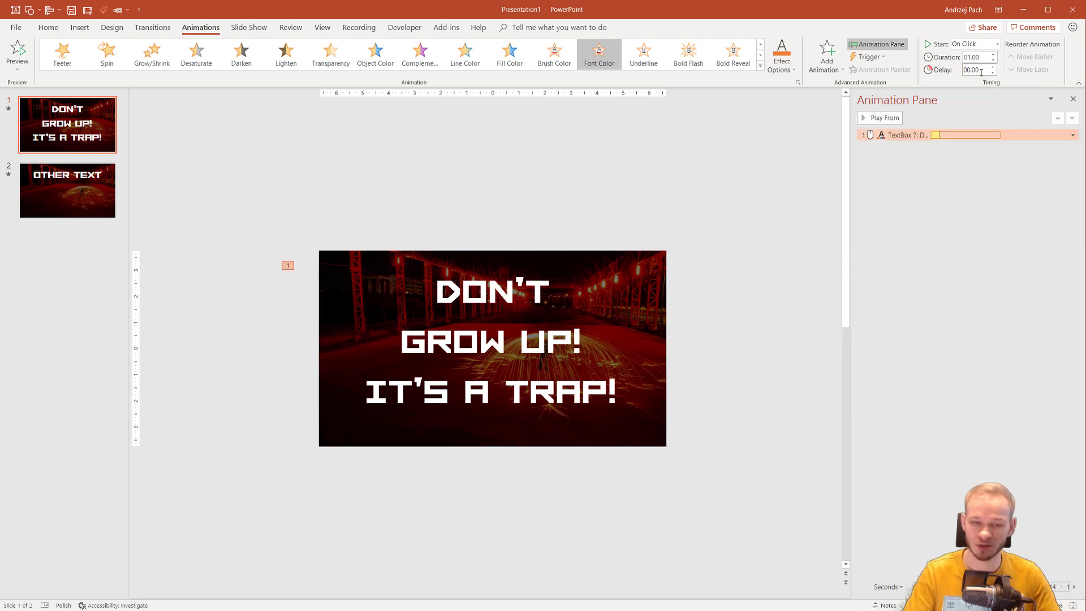
Step: Switch the Font Color style to solid orange, keeping the text animating By word
double_click(952, 136)
left_click(745, 257)
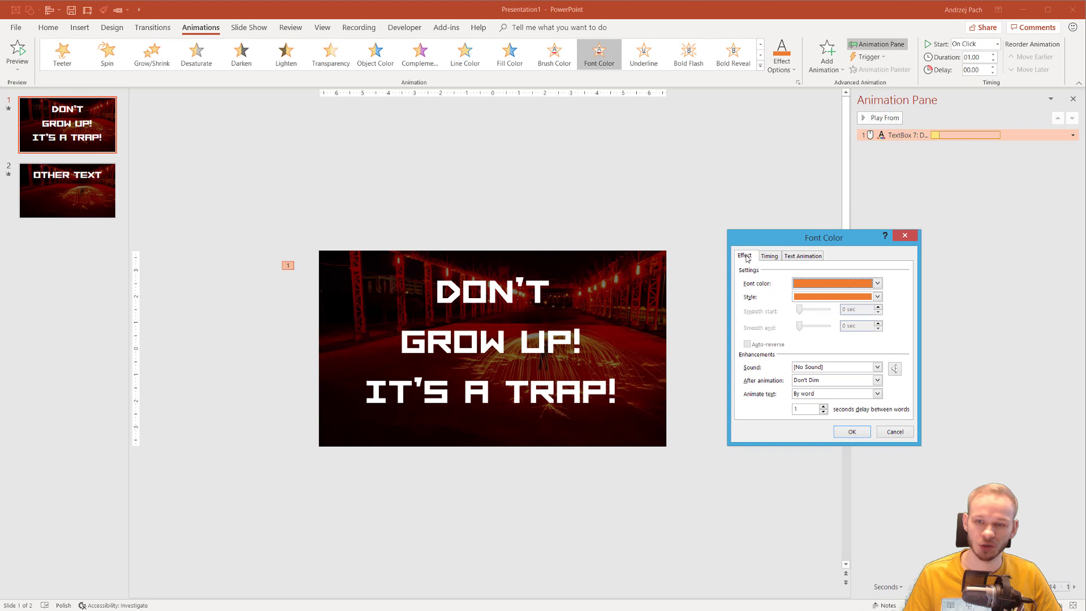
left_click(815, 297)
left_click(825, 314)
left_click(825, 299)
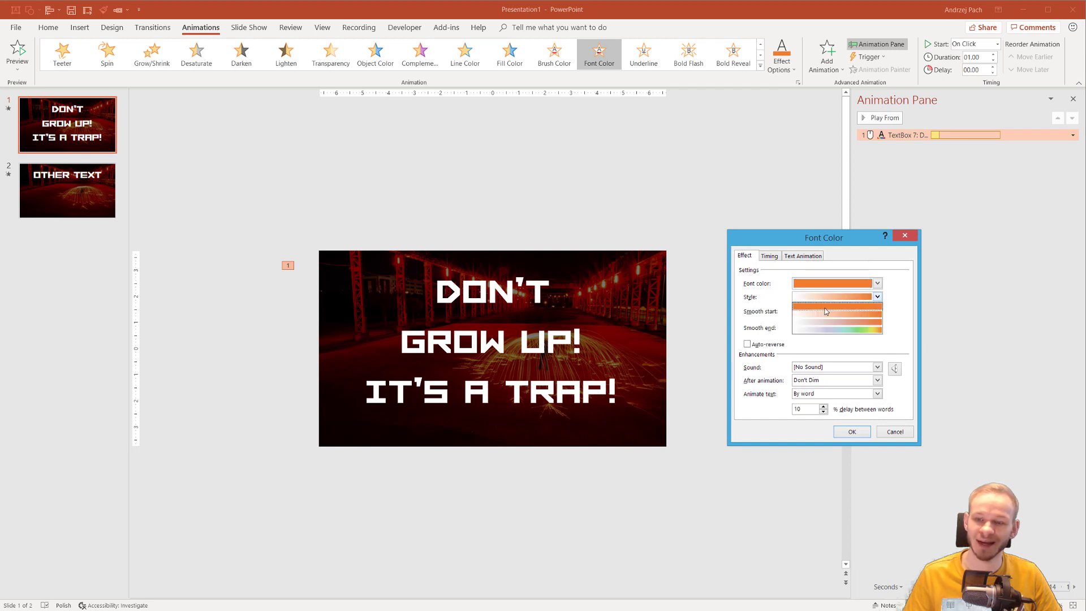
left_click(828, 309)
left_click(851, 433)
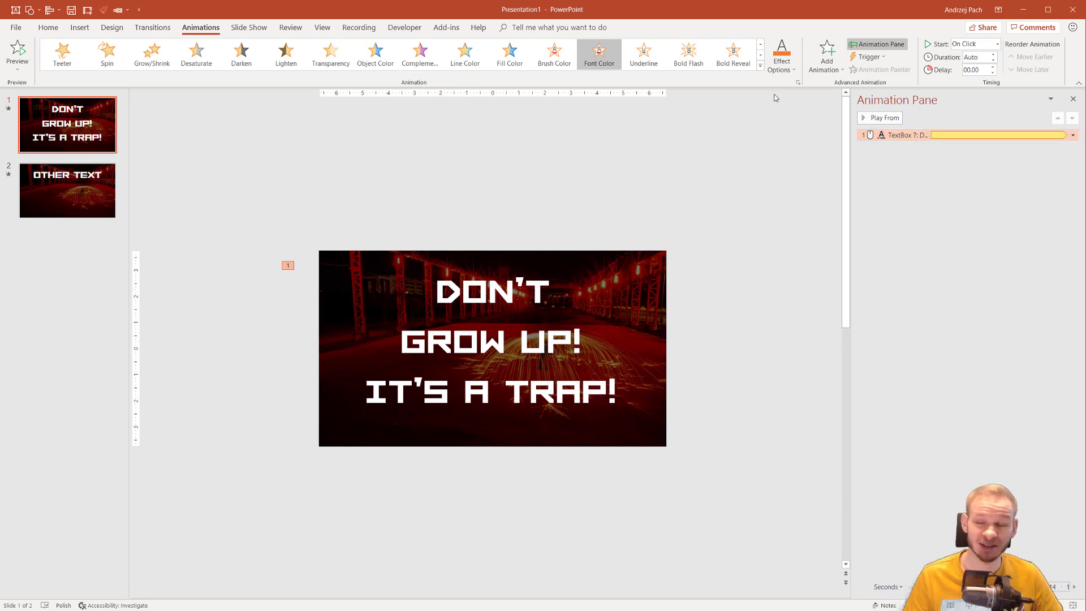
double_click(940, 134)
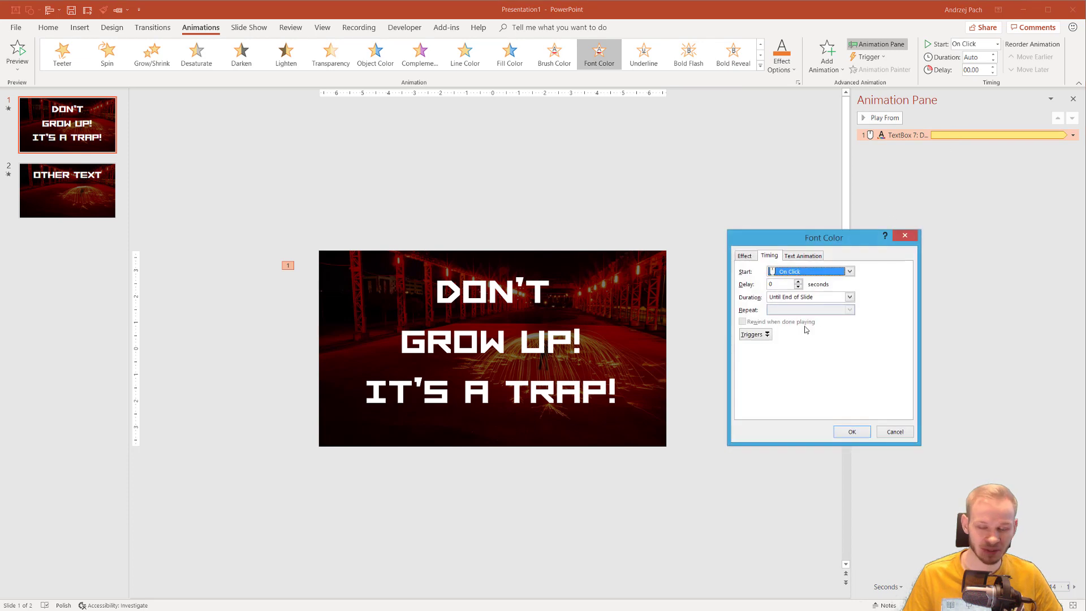
key("Escape")
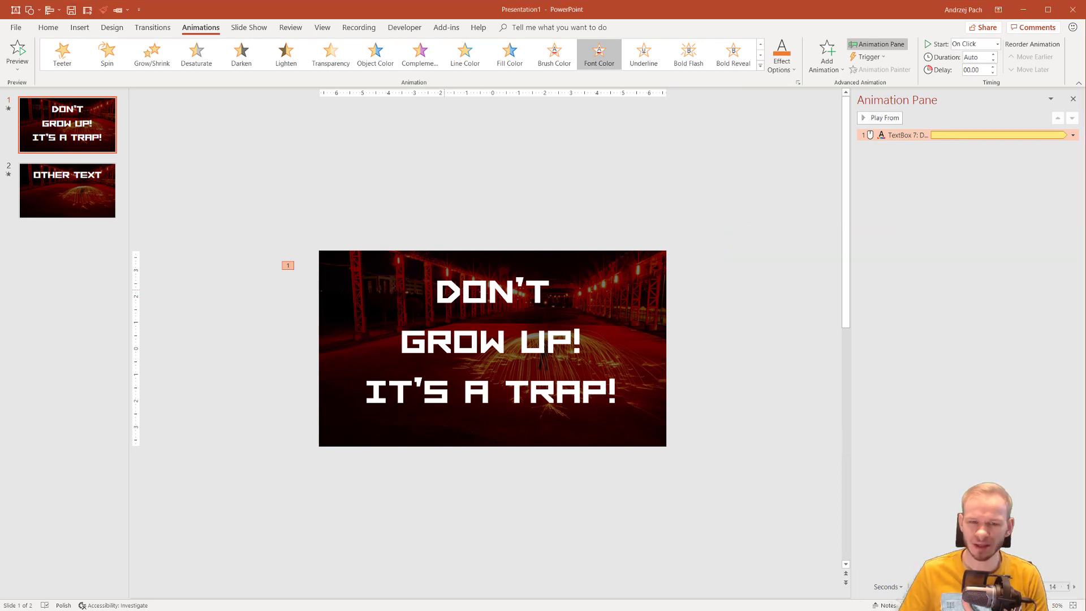
double_click(566, 296)
triple_click(491, 340)
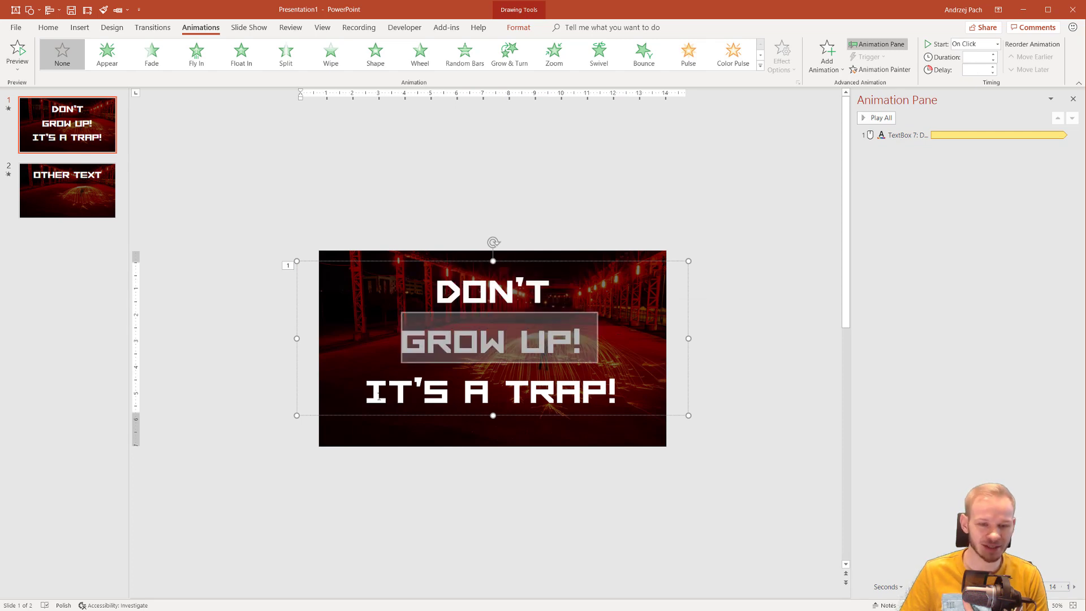
triple_click(379, 396)
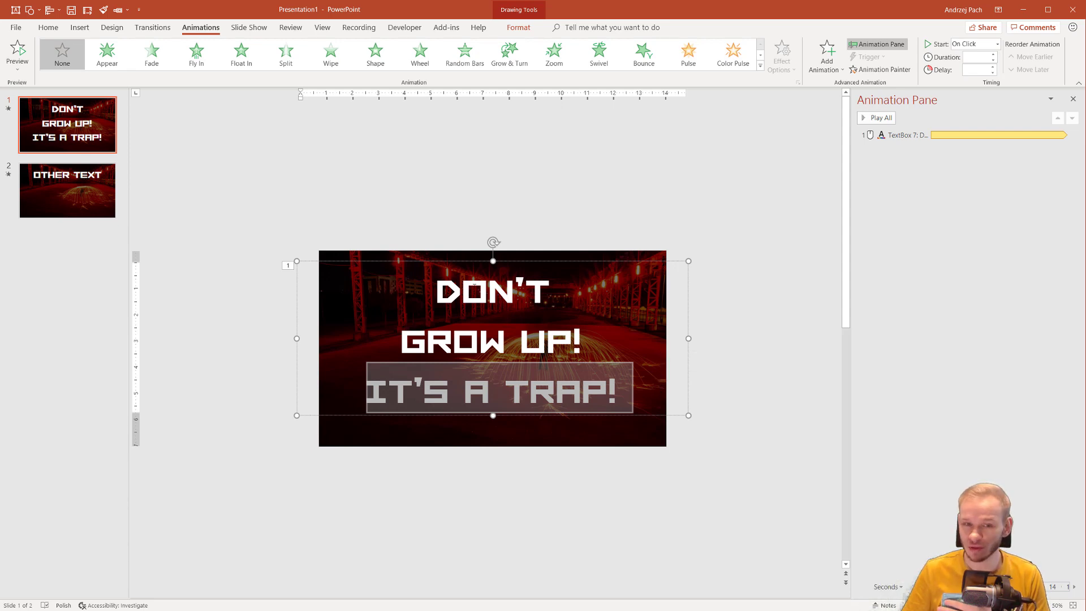
Step: Group the text By 1st Level Paragraphs so DON'T, GROW UP! and IT'S A TRAP! animate separately
double_click(959, 131)
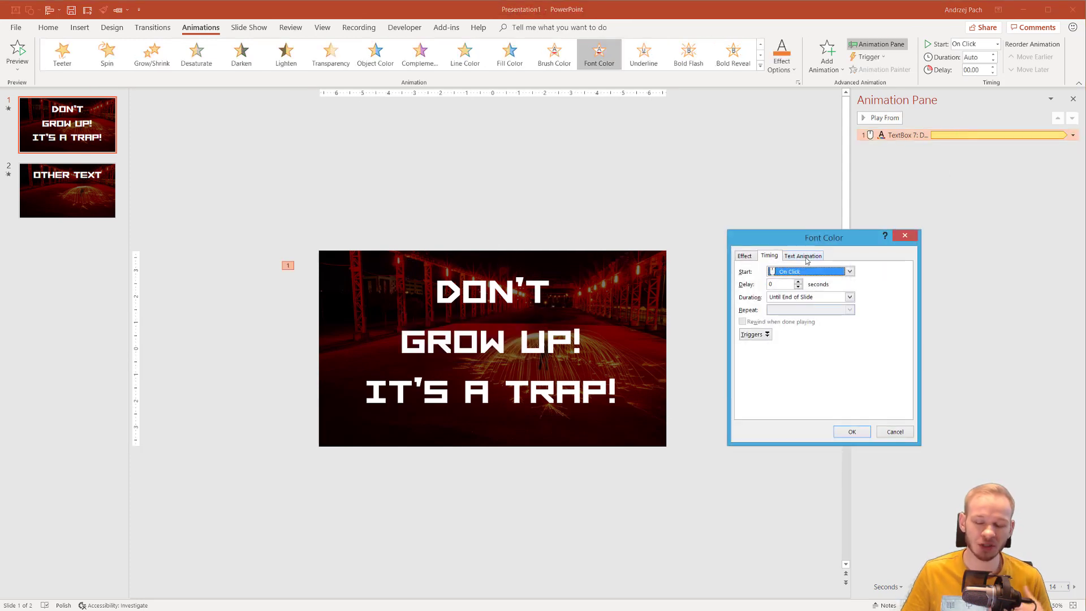
left_click(803, 256)
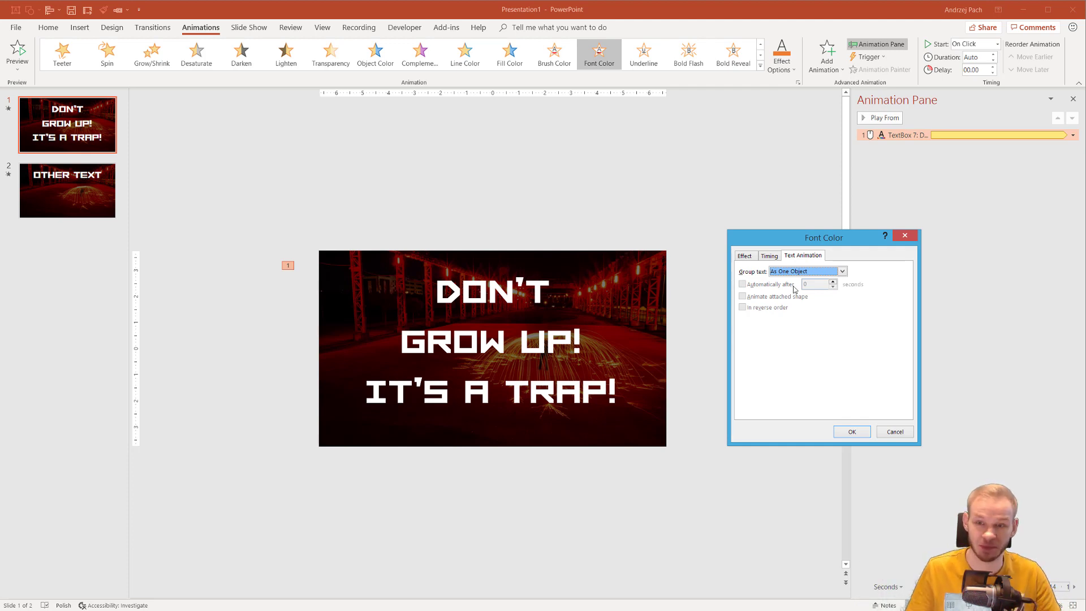
left_click(843, 272)
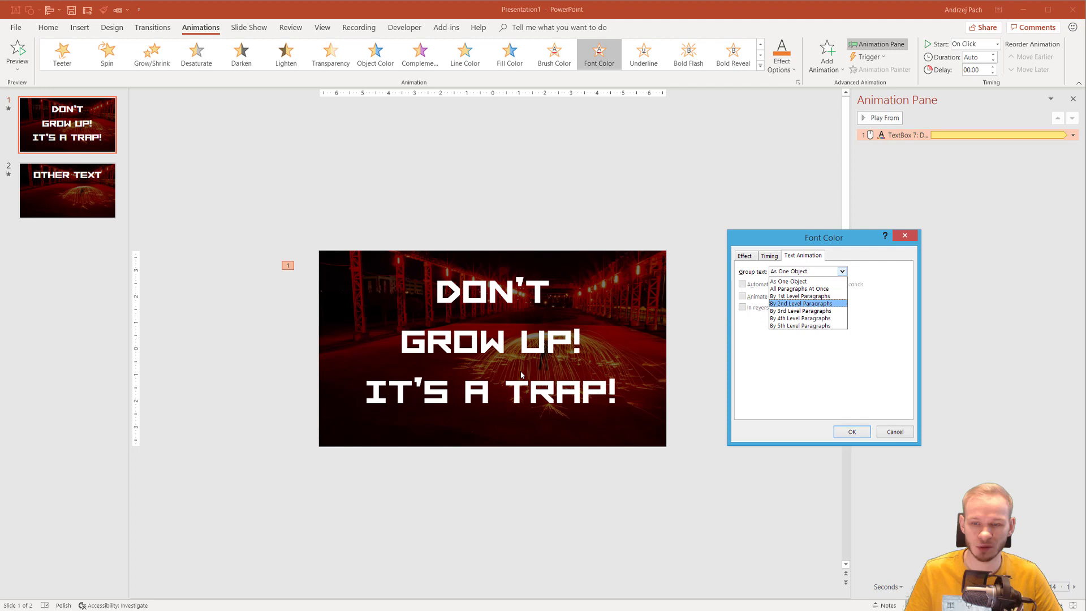
left_click(794, 296)
left_click(852, 434)
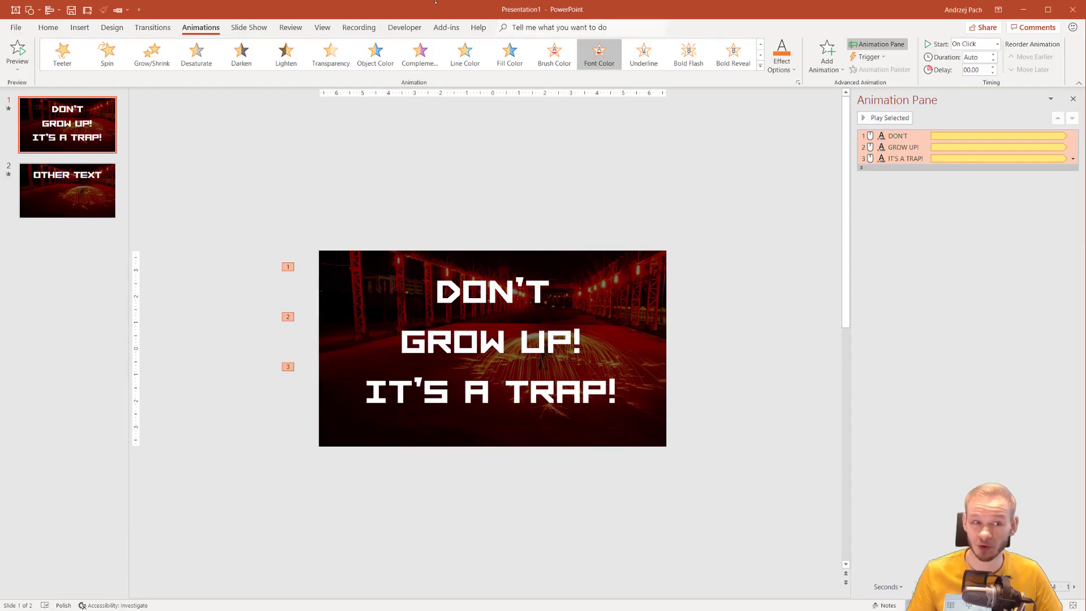
Step: On slide 2, replace the OTHER TEXT title with RETRO
left_click(28, 192)
triple_click(443, 295)
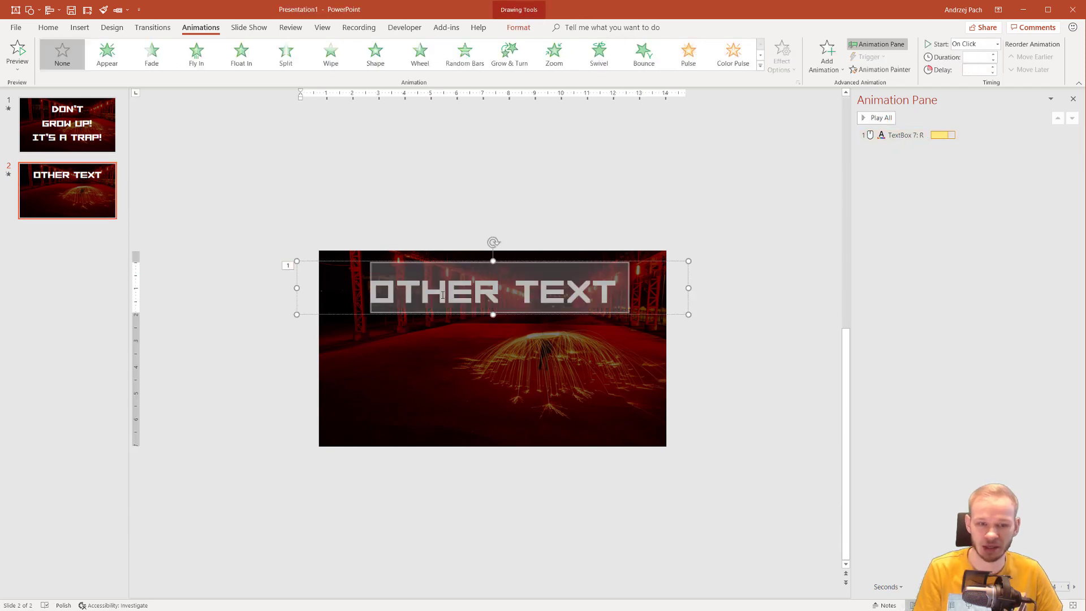
type("RETRO")
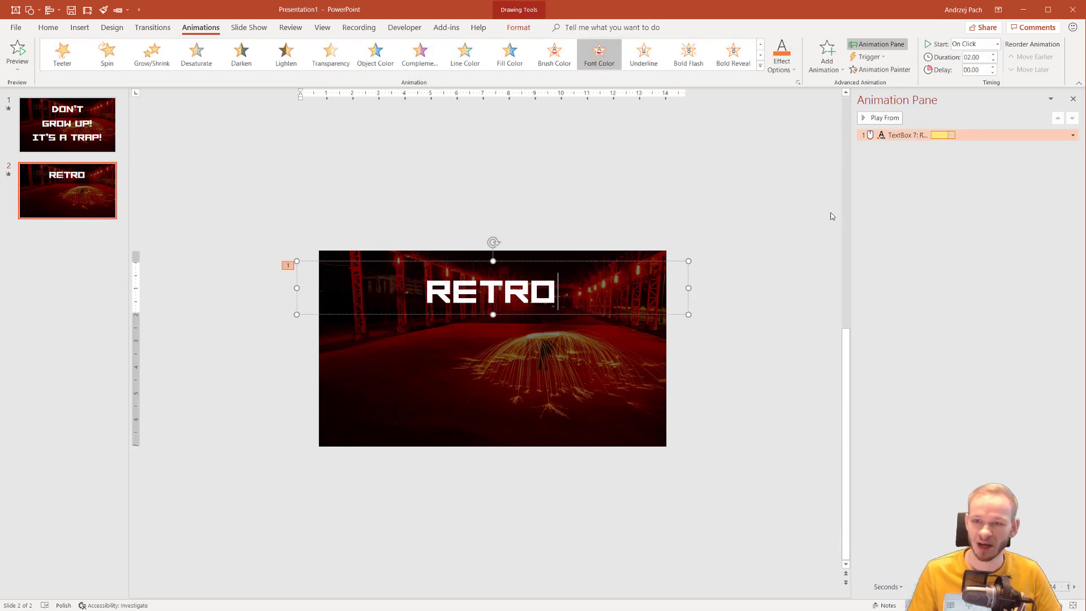
Step: Make RETRO turn solid orange letter by letter, 0.3 s apart, over 0.25 seconds, and preview it
double_click(940, 135)
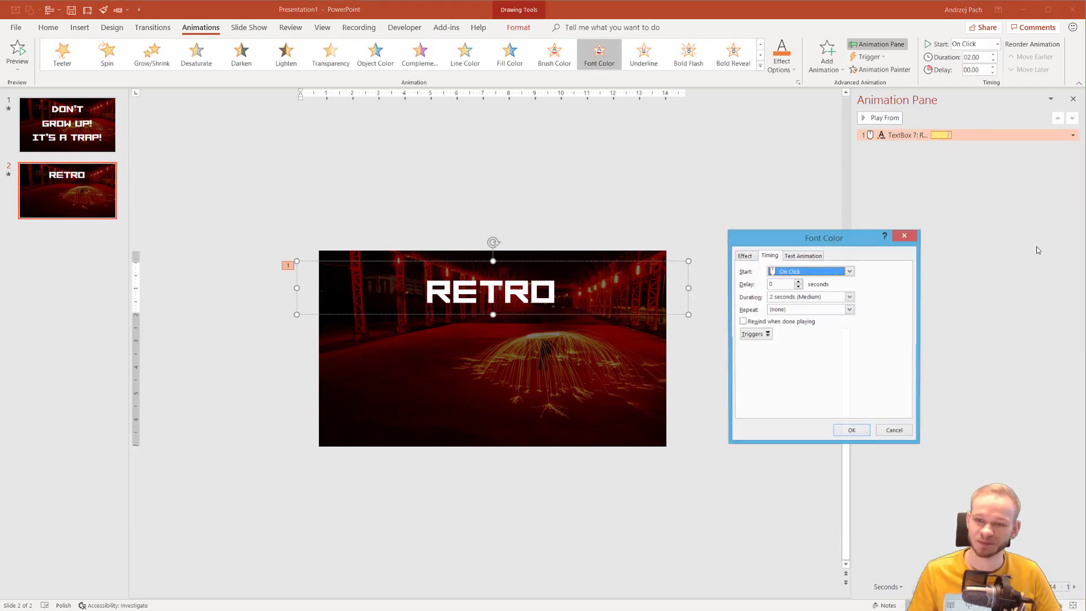
left_click(747, 257)
left_click(802, 297)
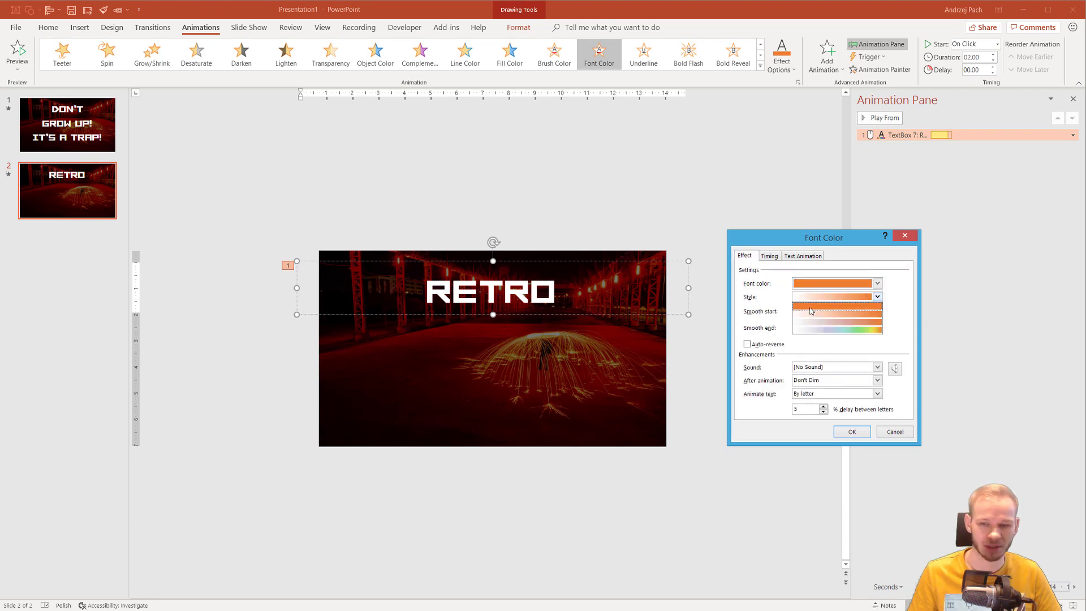
left_click(813, 314)
left_click(823, 412)
left_click(824, 412)
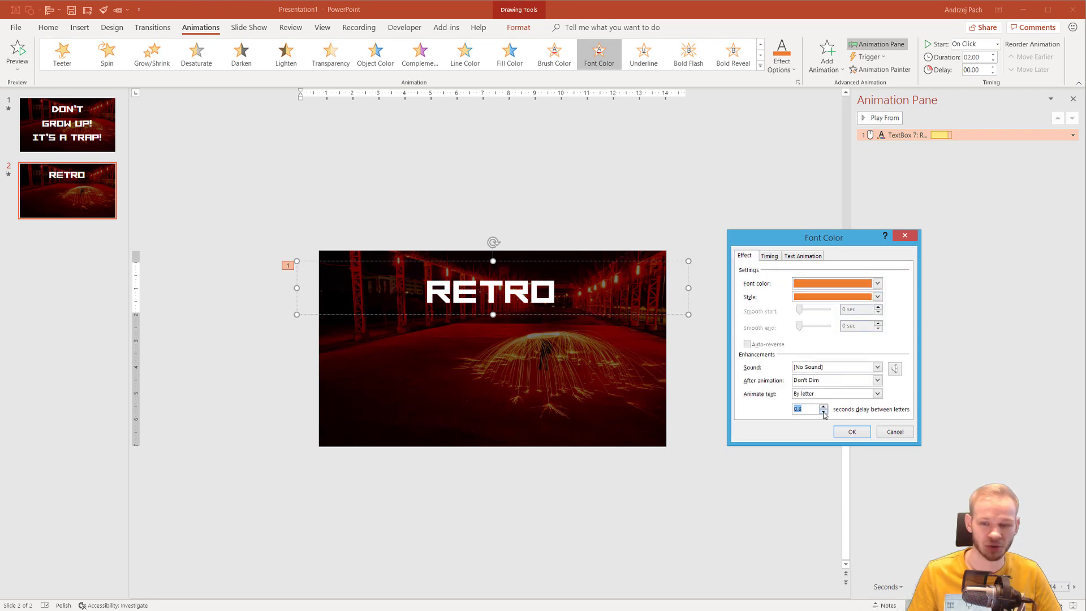
left_click(849, 432)
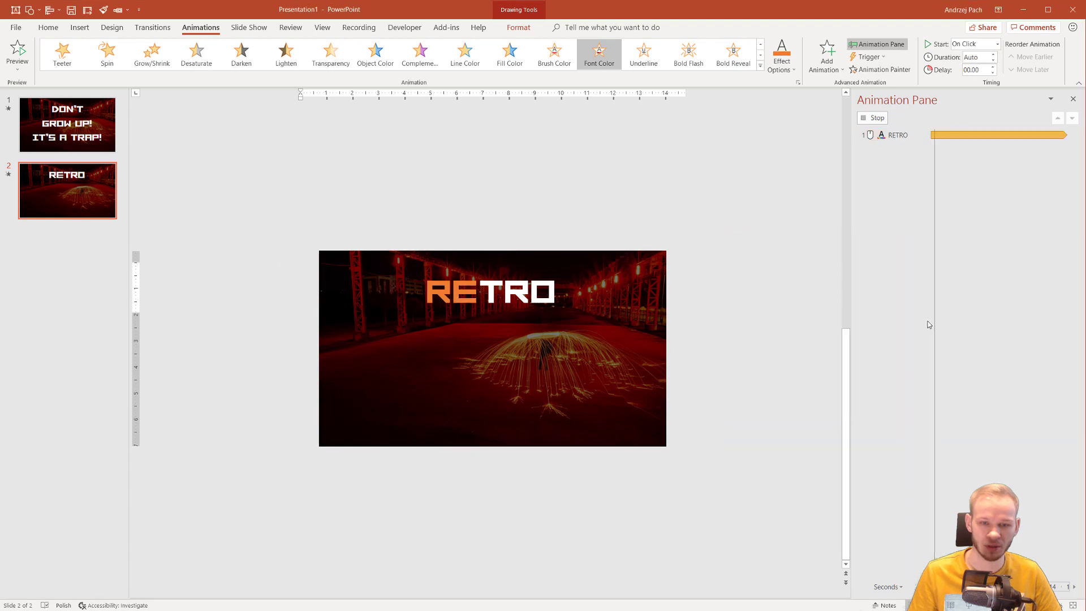
left_click(993, 60)
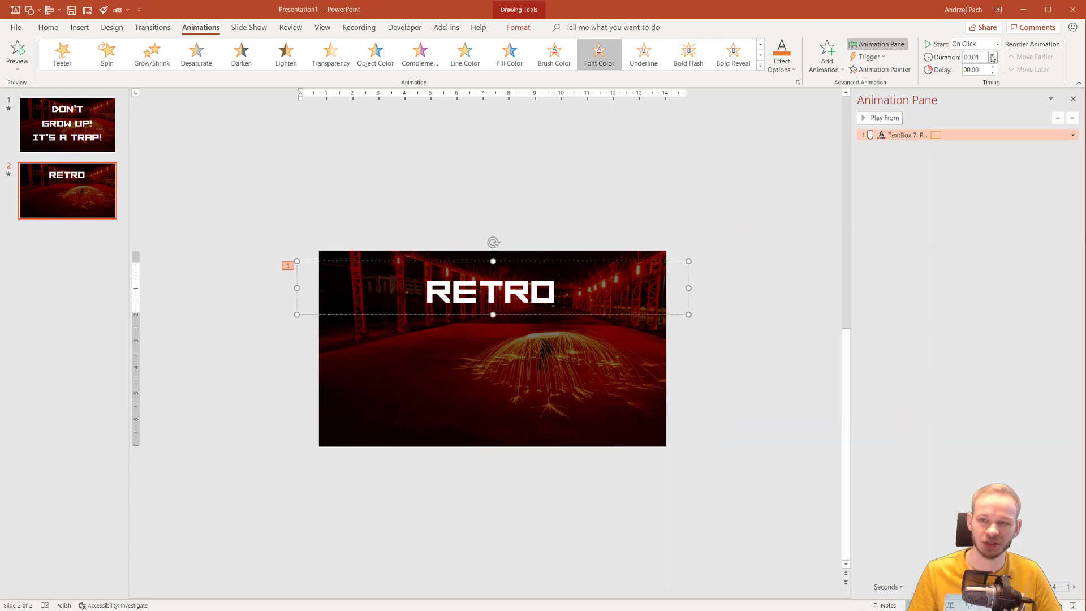
left_click(884, 120)
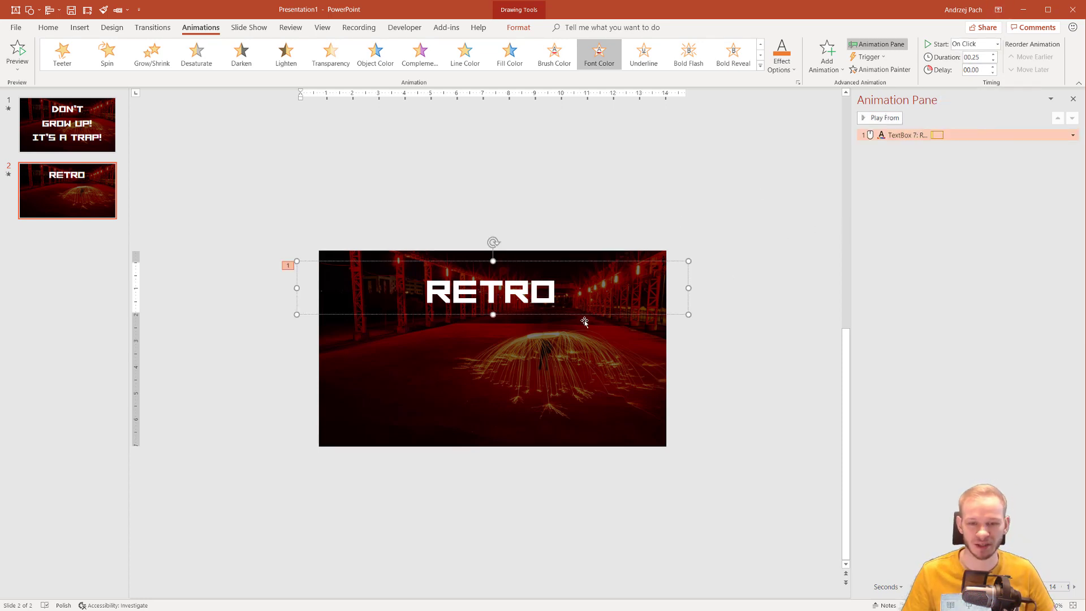
Step: Give RETRO the rainbow gradient colour style with a 01.50 duration and preview it
double_click(951, 135)
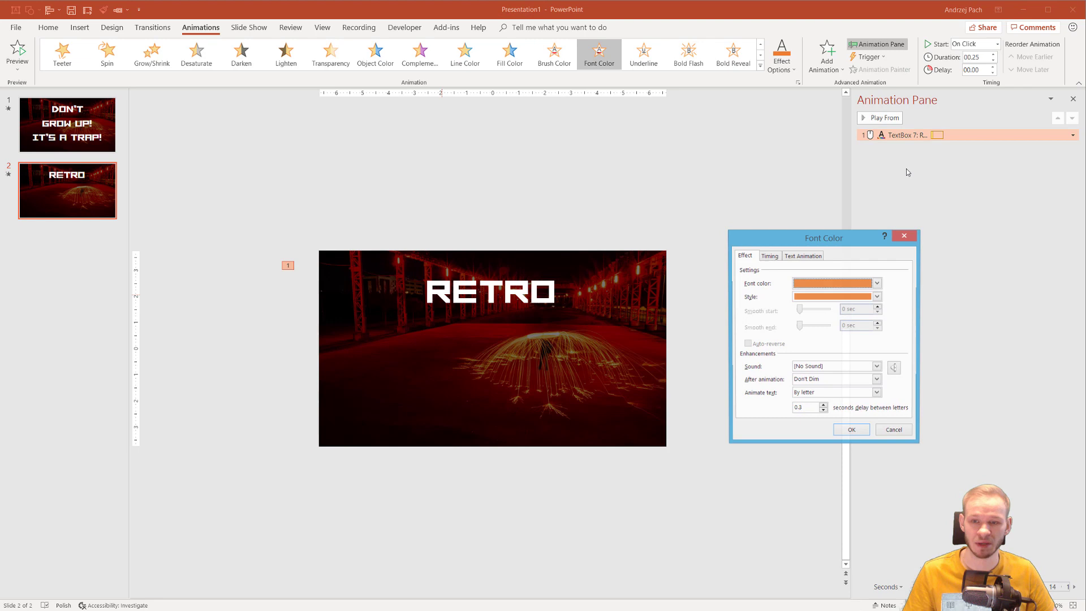
left_click(825, 297)
left_click(838, 329)
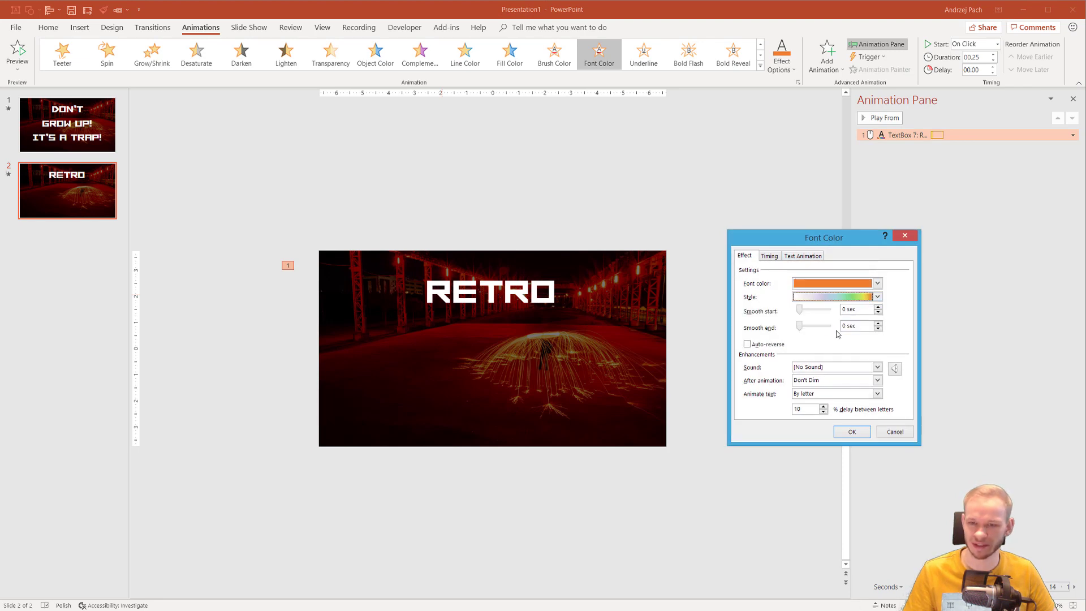
left_click(848, 433)
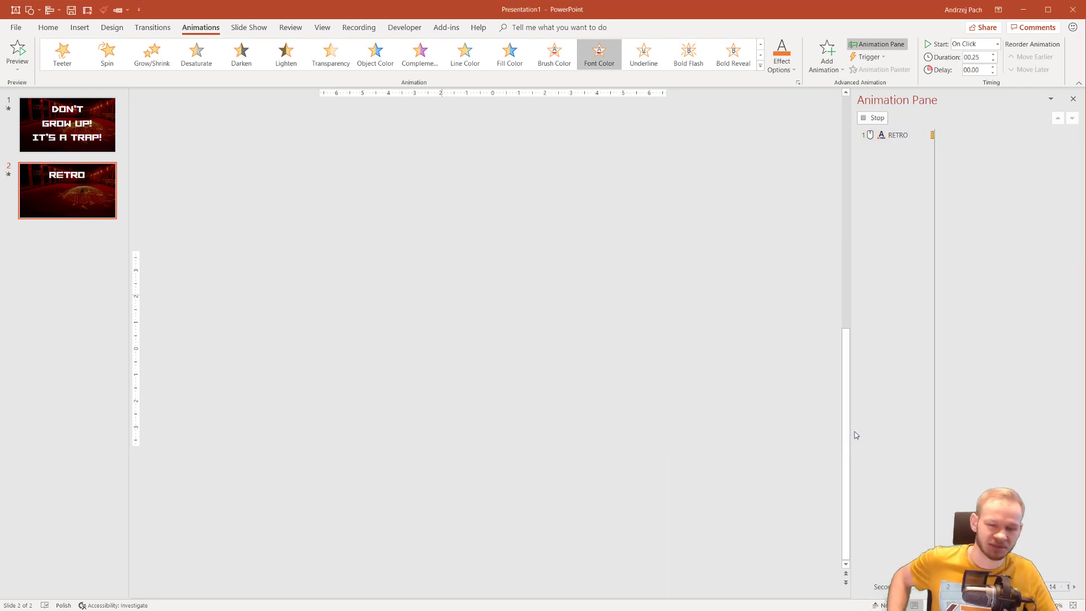
left_click(993, 54)
left_click(993, 55)
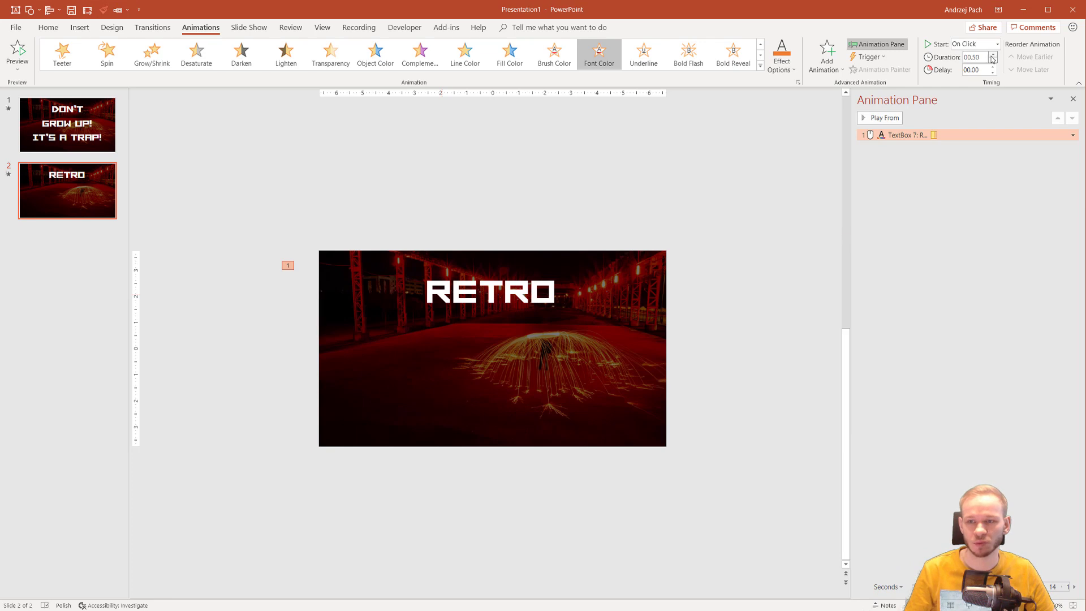
left_click(993, 54)
left_click(994, 54)
left_click(994, 55)
left_click(885, 118)
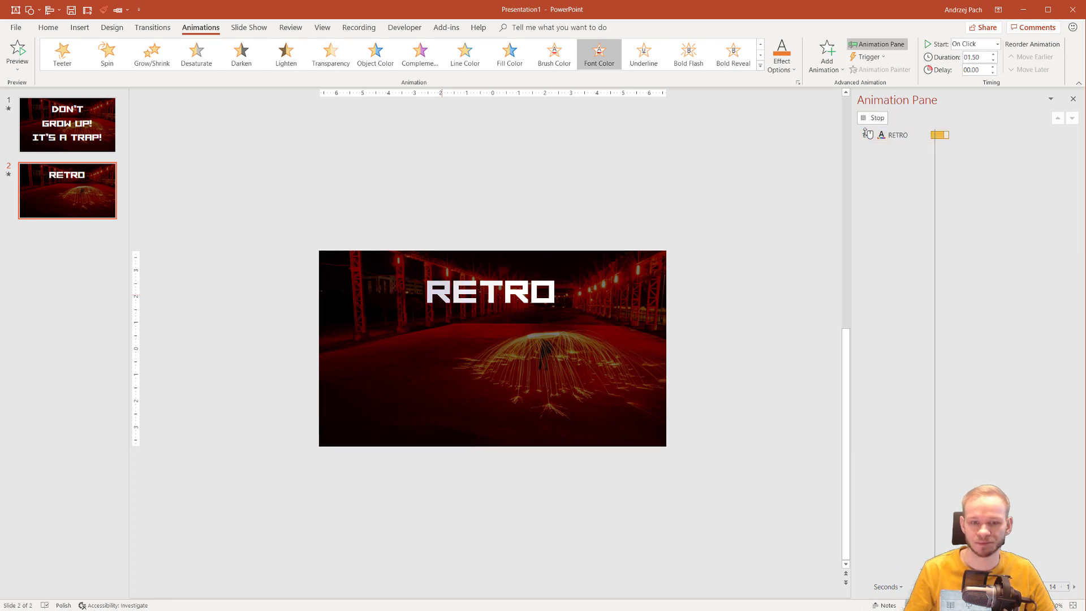